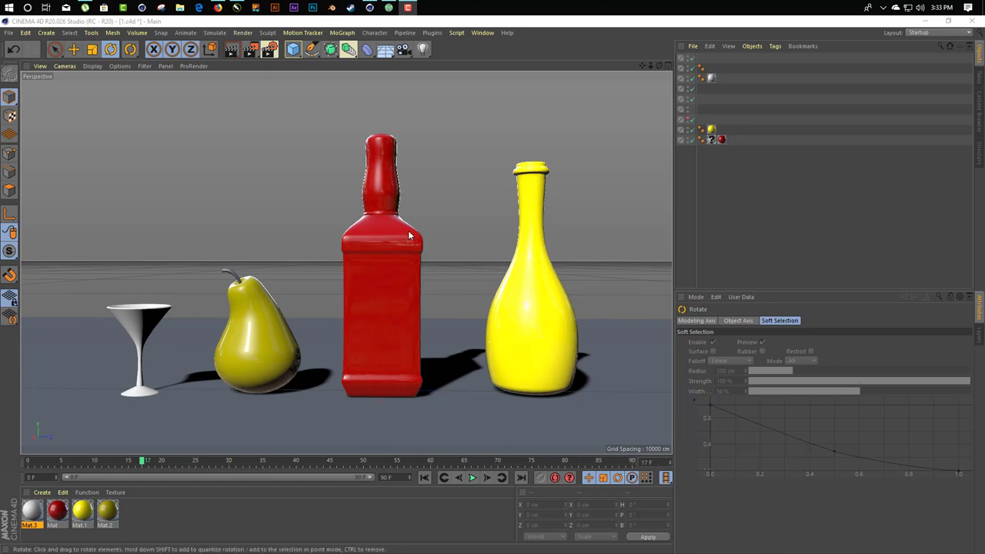
# Expand the botel 1 and Loft.1 hierarchies and disable both lofts to examine the bottles' profile splines
pyautogui.keyDown('alt'); pyautogui.moveTo(437, 243); pyautogui.dragTo(418, 240, button='middle'); pyautogui.keyUp('alt')
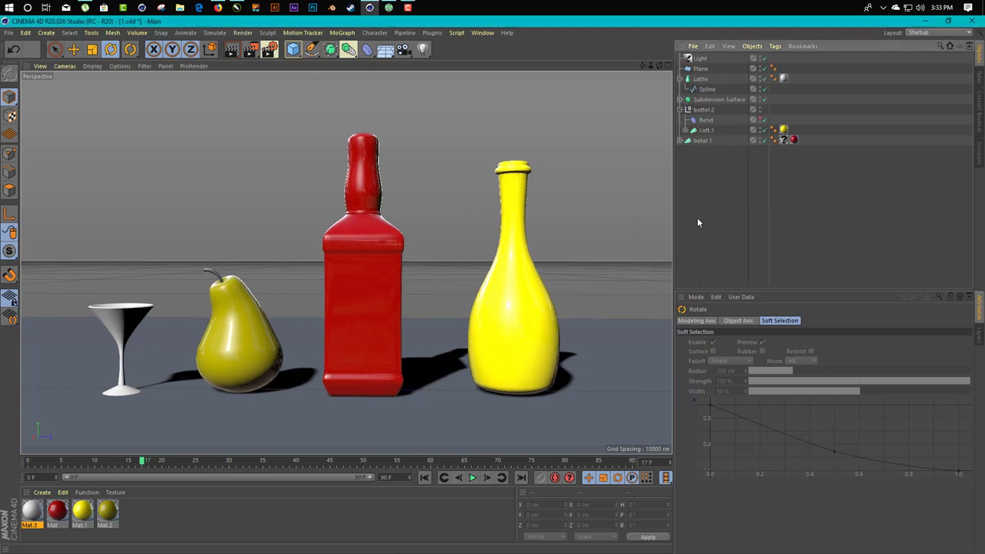
pyautogui.click(681, 141)
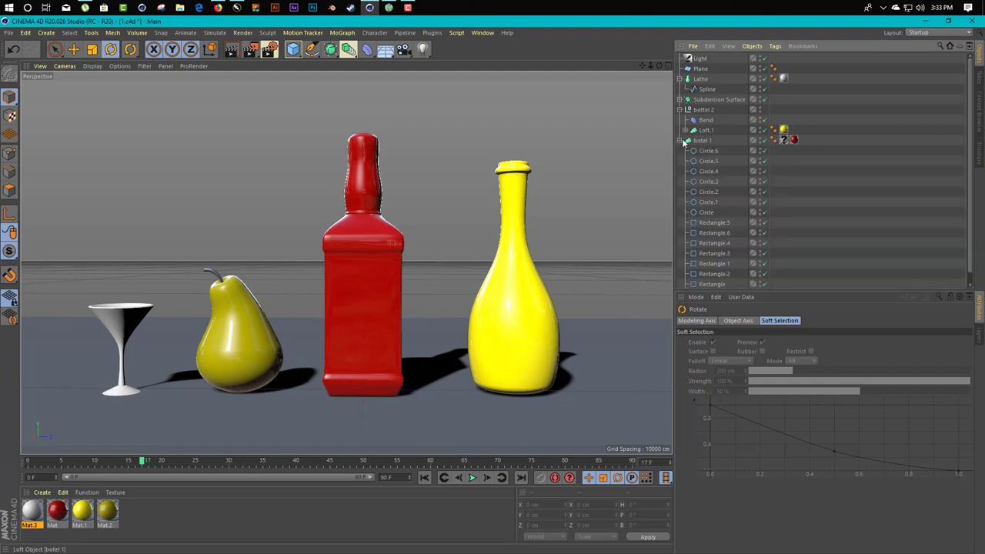
pyautogui.click(681, 111)
pyautogui.click(680, 110)
pyautogui.click(685, 130)
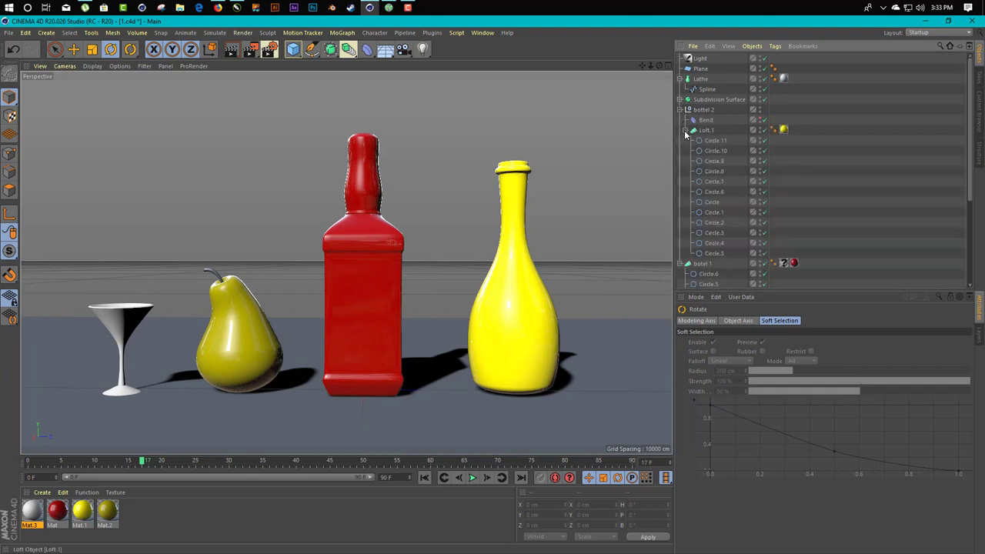
pyautogui.click(765, 131)
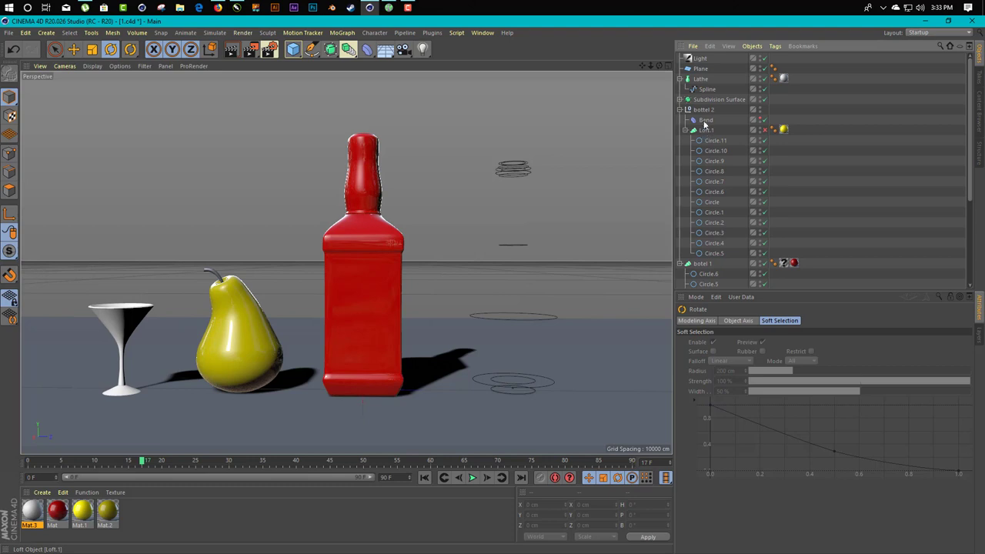
pyautogui.click(764, 264)
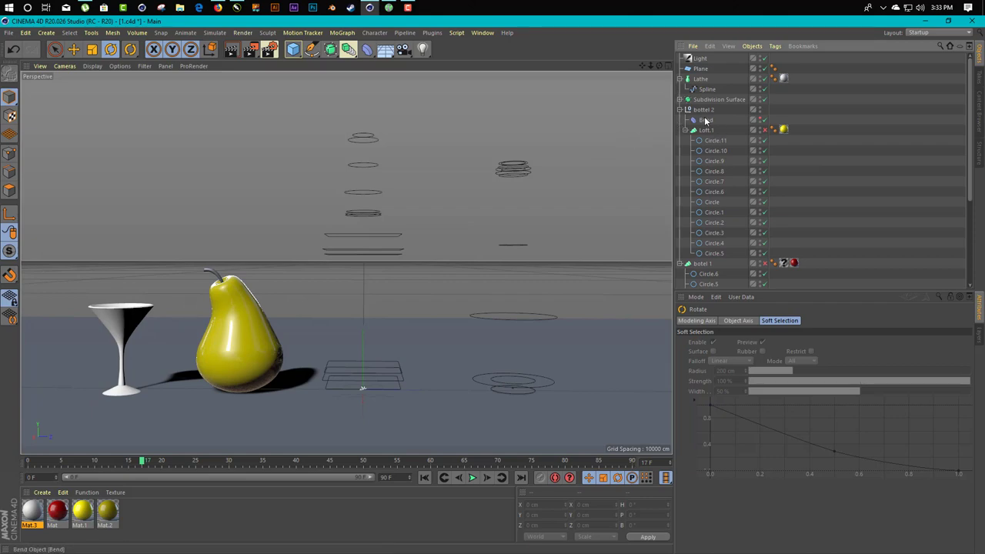
# Expand the pear's Subdivision Surface group and toggle the glass and pear generators to examine their profile splines
pyautogui.click(681, 99)
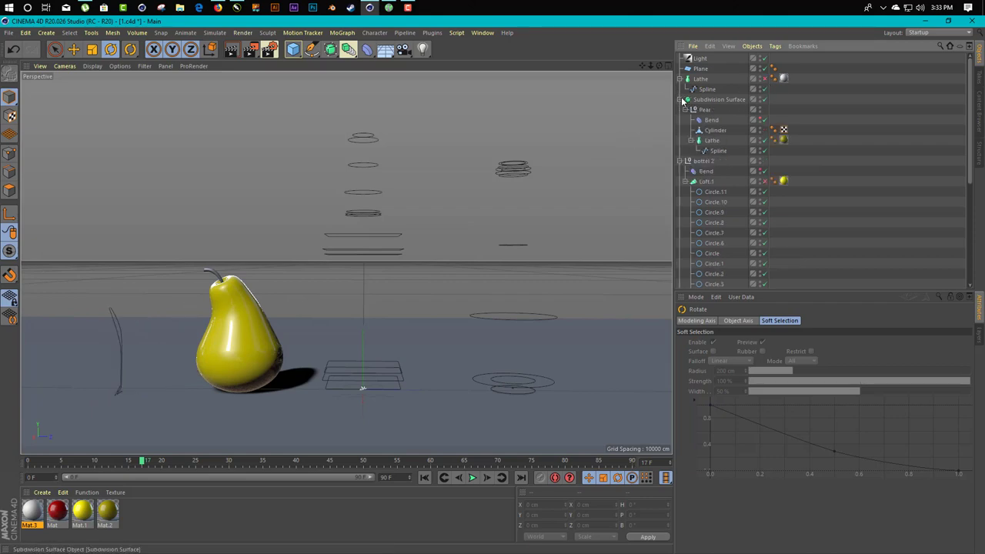
pyautogui.keyDown('alt'); pyautogui.moveTo(122, 362); pyautogui.dragTo(191, 377); pyautogui.keyUp('alt')
pyautogui.keyDown('alt'); pyautogui.moveTo(285, 318); pyautogui.dragTo(257, 308); pyautogui.keyUp('alt')
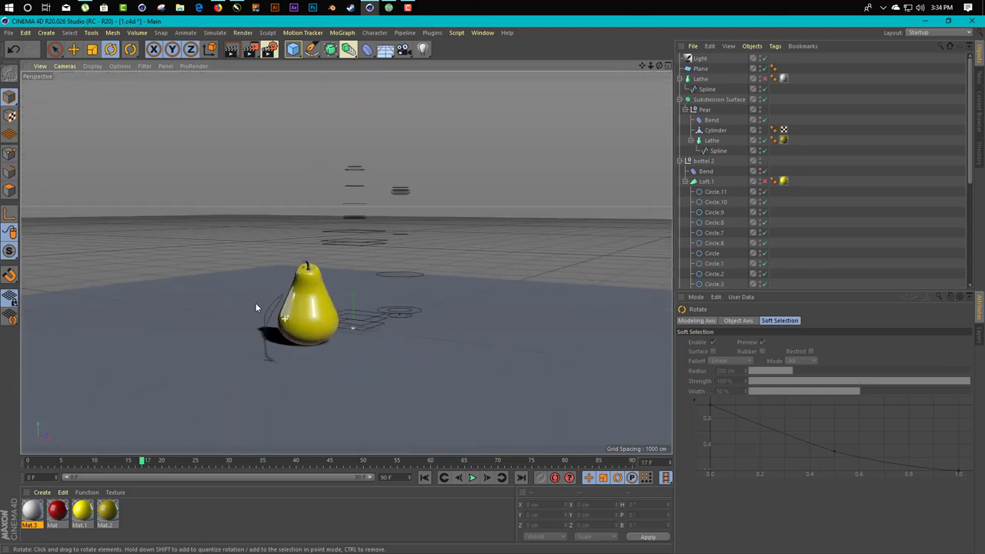
pyautogui.click(762, 79)
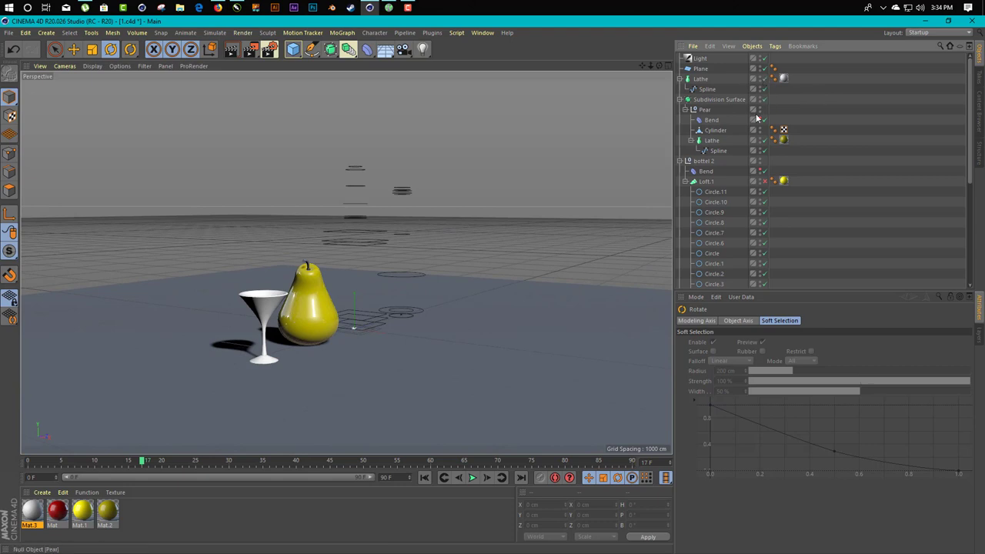
pyautogui.click(764, 103)
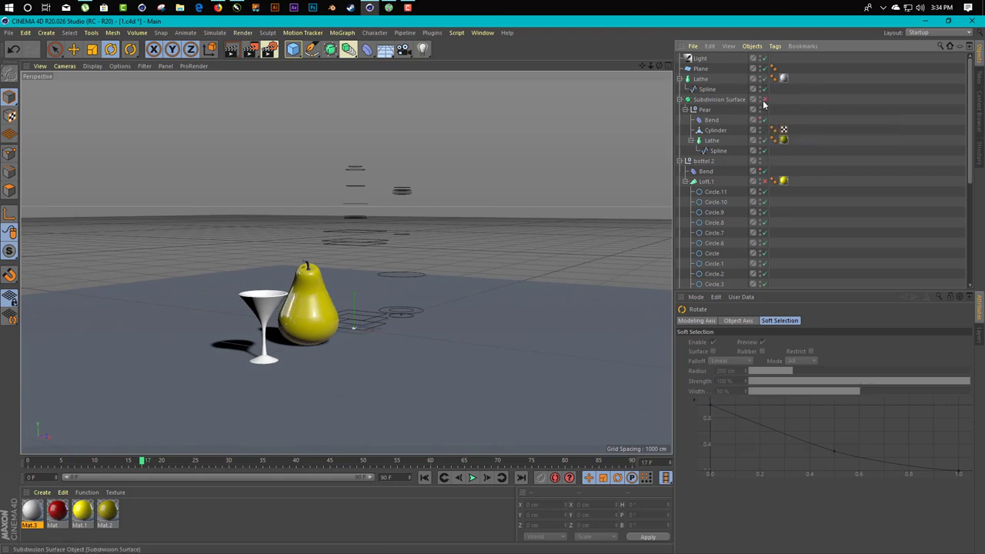
pyautogui.click(764, 103)
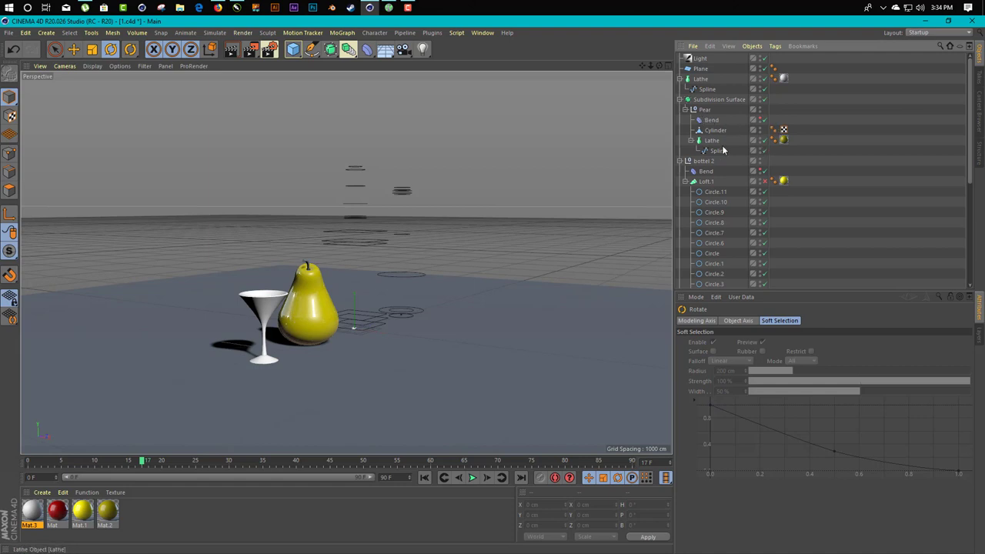
pyautogui.click(765, 140)
pyautogui.keyDown('alt'); pyautogui.moveTo(345, 329); pyautogui.dragTo(300, 260); pyautogui.keyUp('alt')
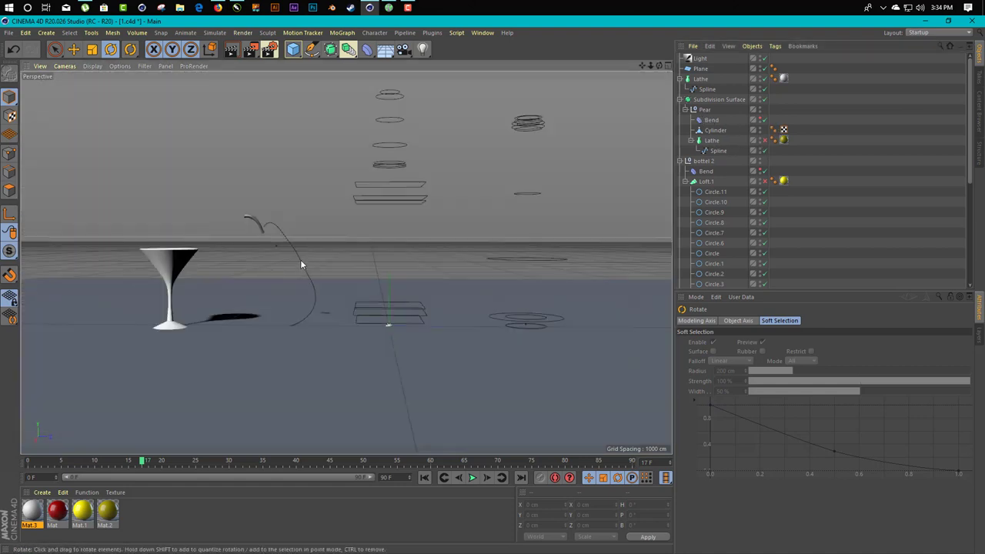
pyautogui.click(763, 143)
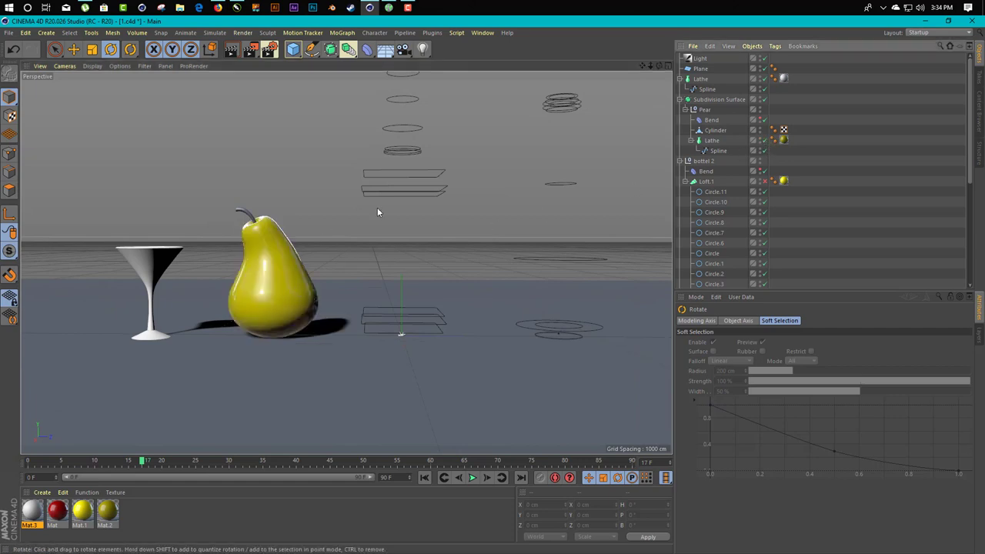
# Switch to the open Untitled 2 project containing the bottle reference image
pyautogui.keyDown('alt'); pyautogui.moveTo(336, 308); pyautogui.dragTo(347, 357, button='middle'); pyautogui.keyUp('alt')
pyautogui.press('v')
pyautogui.moveTo(373, 335)
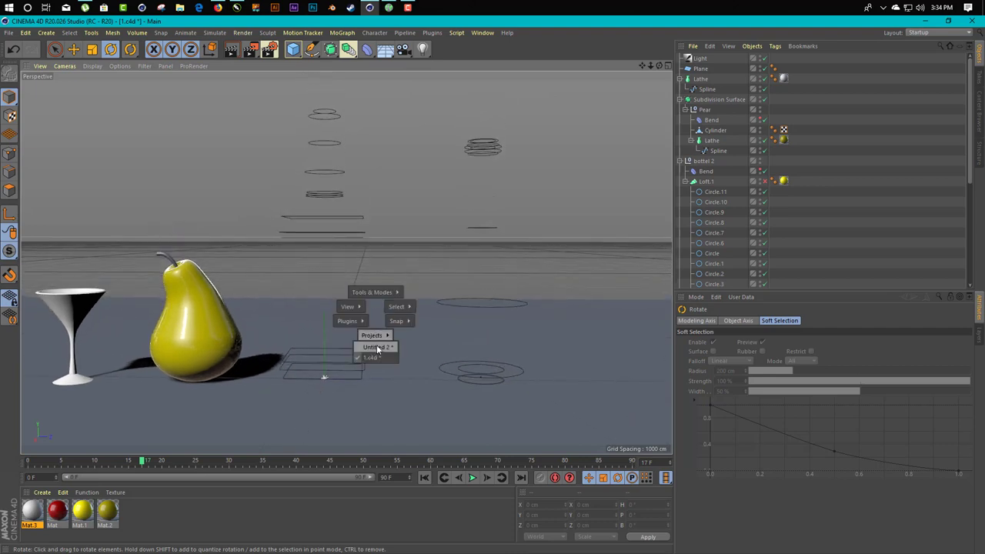
pyautogui.click(376, 348)
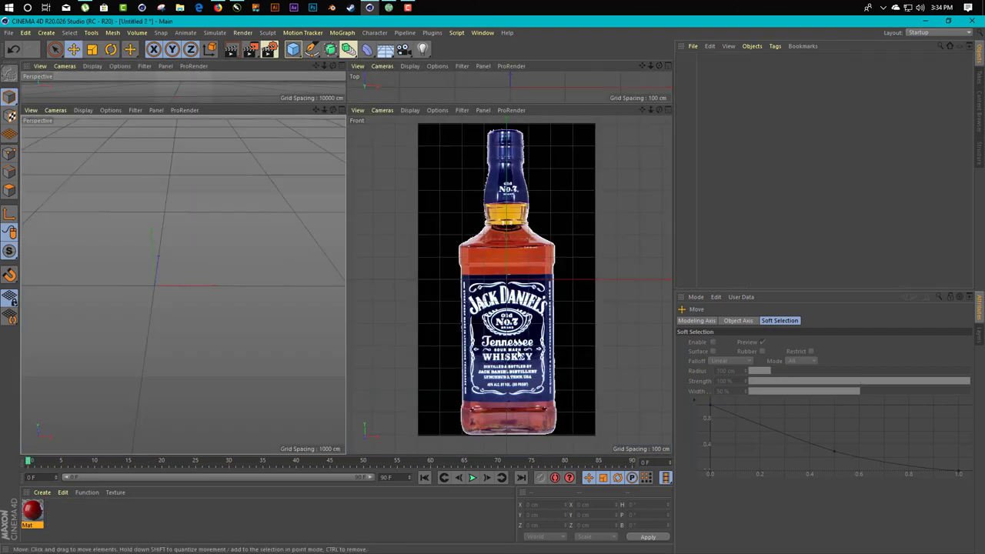
pyautogui.moveTo(560, 348)
pyautogui.keyDown('alt'); pyautogui.mouseDown(button='middle')
pyautogui.moveTo(562, 339)
pyautogui.moveTo(569, 356)
pyautogui.mouseUp(button='middle'); pyautogui.keyUp('alt')
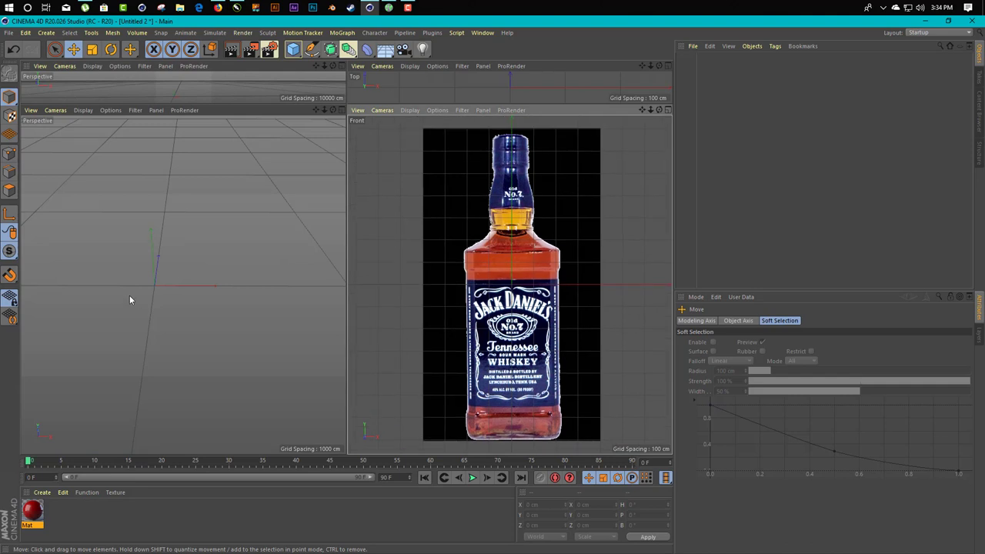
pyautogui.keyDown('alt'); pyautogui.moveTo(130, 299); pyautogui.dragTo(147, 304, button='middle'); pyautogui.keyUp('alt')
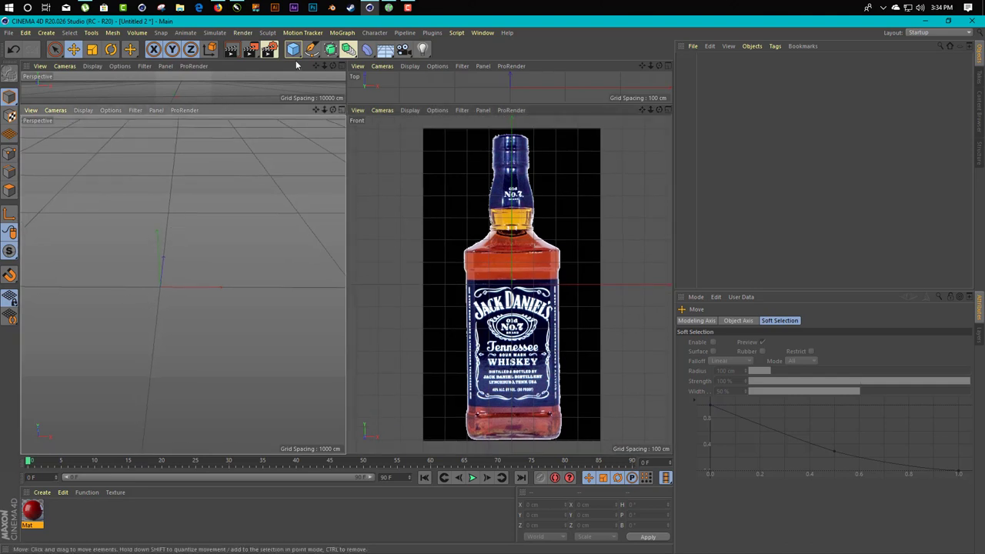
# Set the render output height to 1350 pixels in the render settings
pyautogui.click(269, 49)
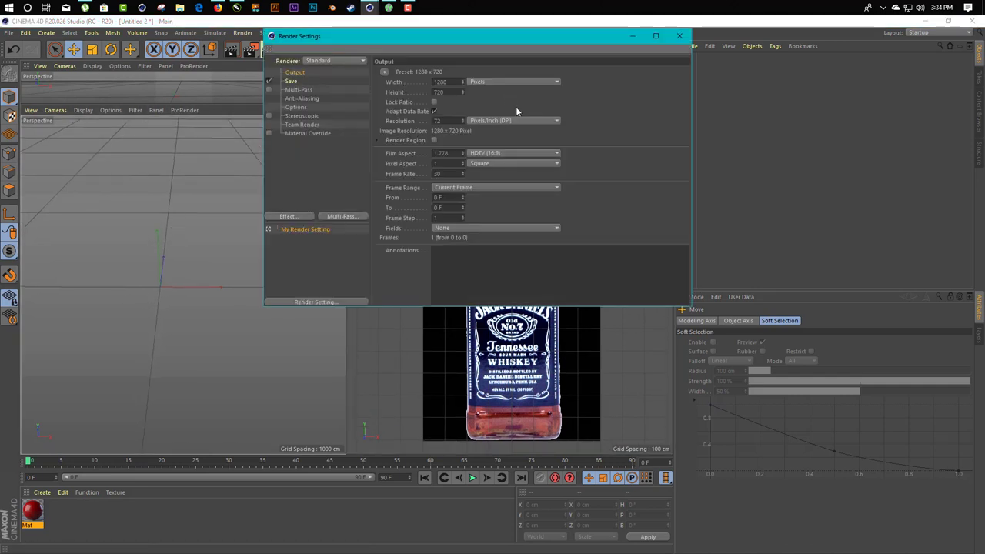
pyautogui.moveTo(461, 92); pyautogui.dragTo(461, 31)
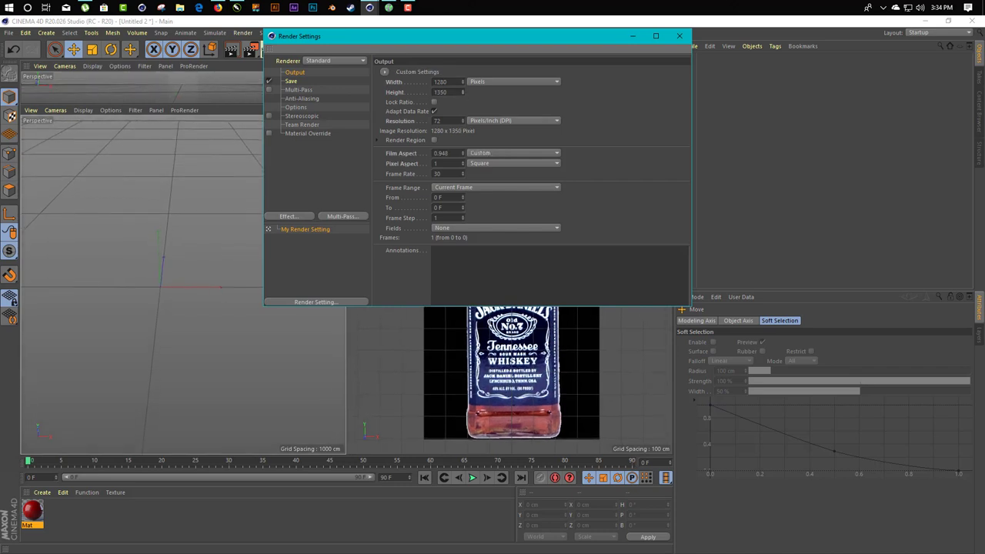
pyautogui.click(687, 37)
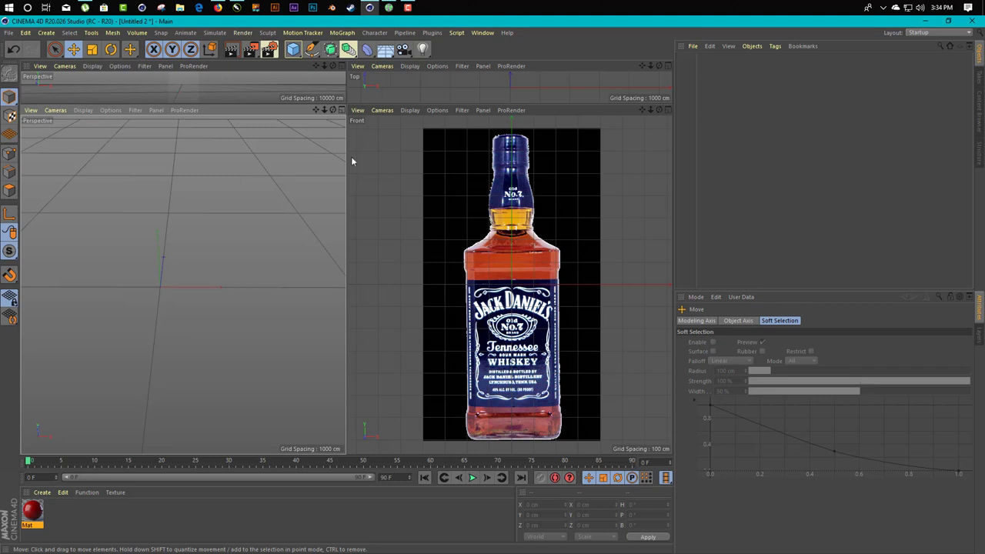
# Maximize the Front view and open its viewport configuration to examine the background reference image settings
pyautogui.middleClick(504, 298)
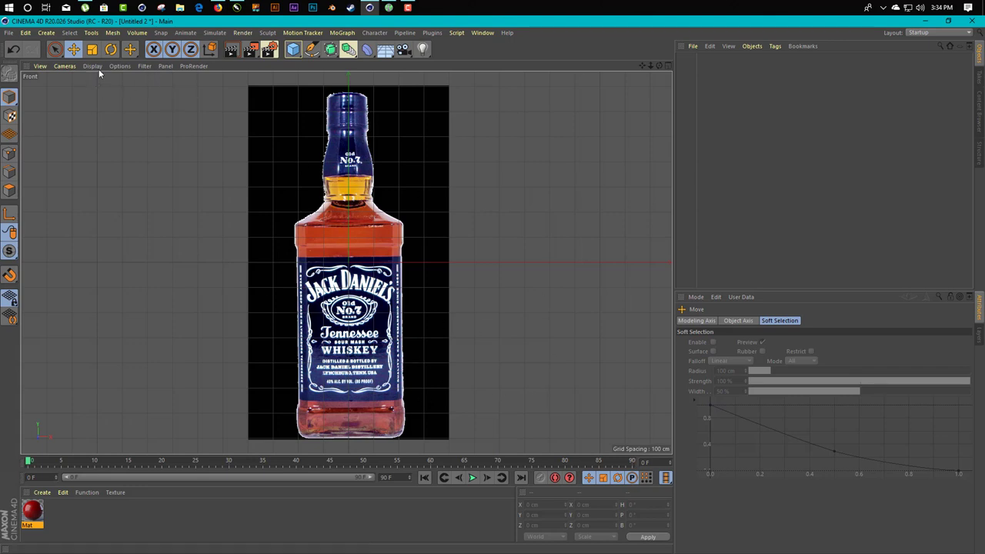
pyautogui.click(121, 66)
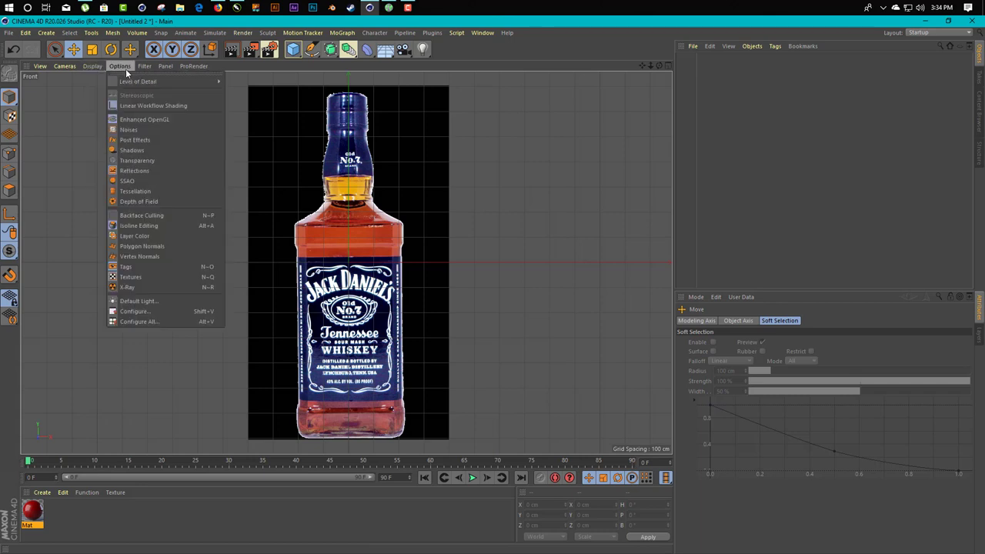
pyautogui.click(134, 311)
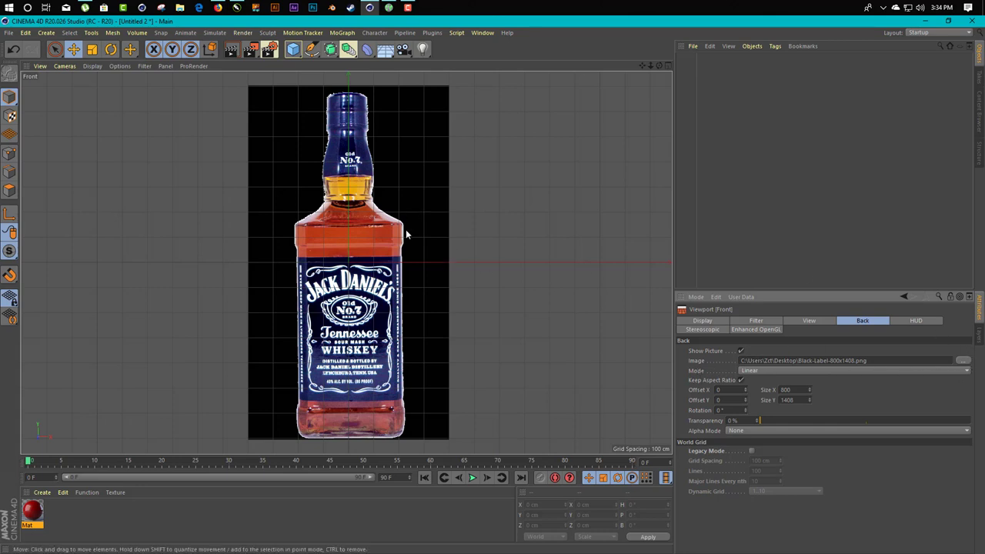
# Add a Rectangle spline on the XZ plane and lower it to the bottle's base at Y about -700 cm
pyautogui.click(312, 49)
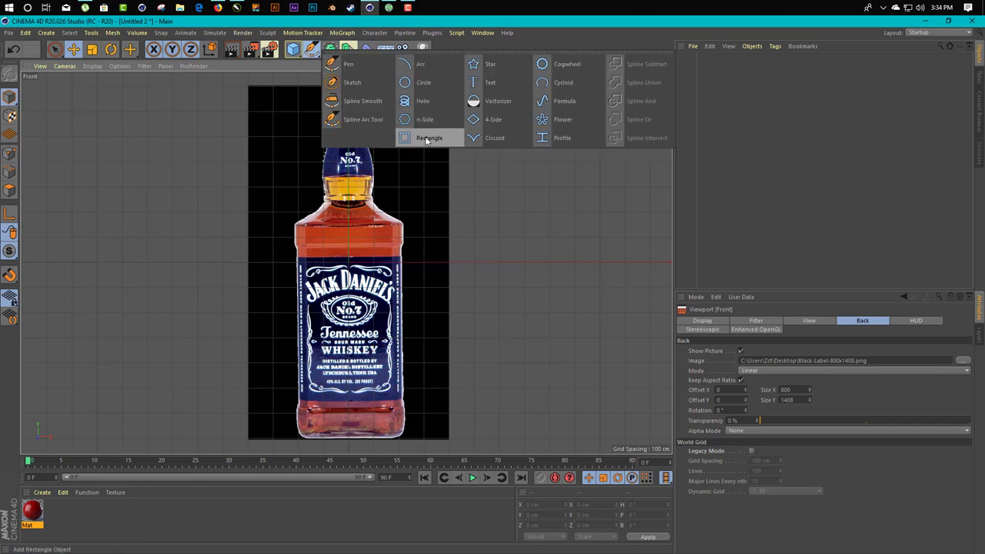
pyautogui.click(426, 140)
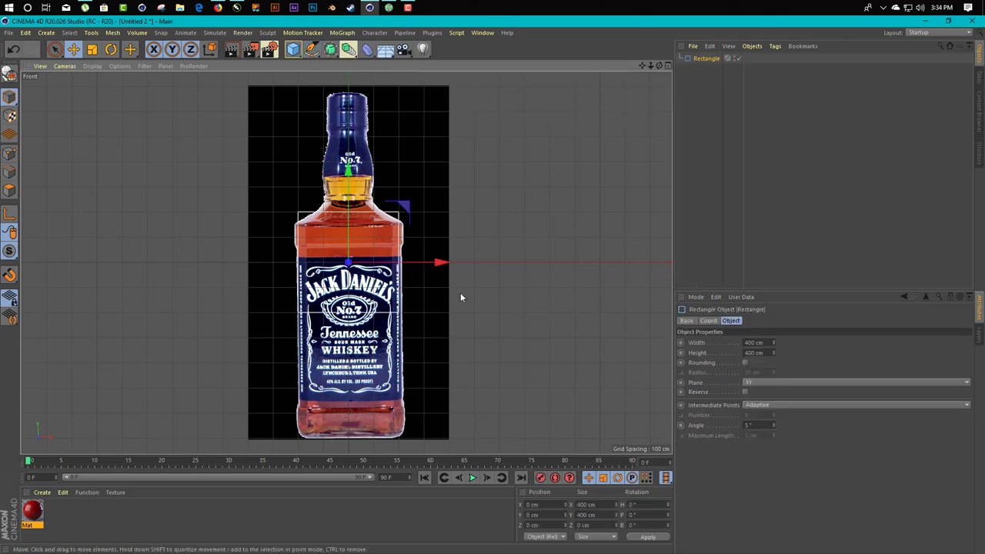
pyautogui.click(804, 383)
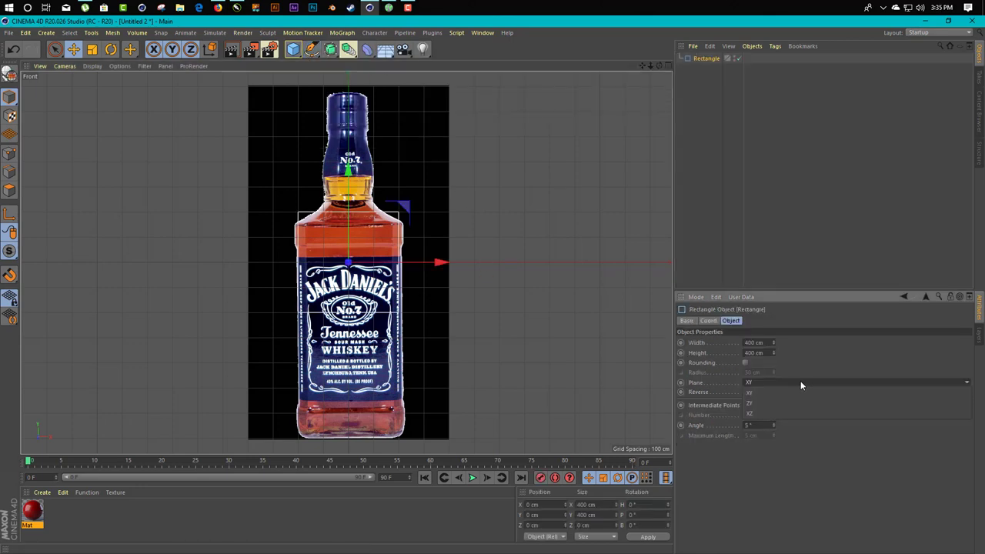
pyautogui.click(750, 413)
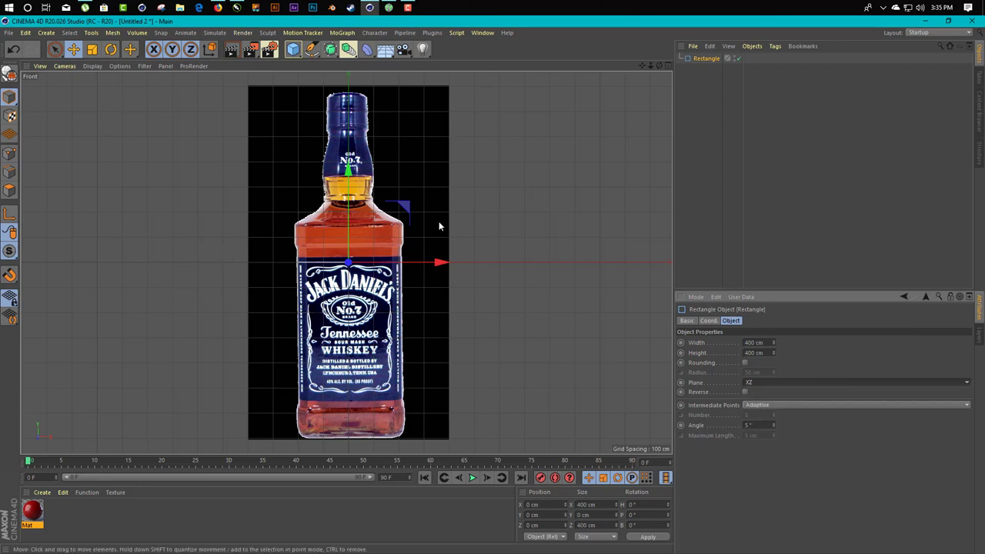
pyautogui.moveTo(349, 172); pyautogui.dragTo(337, 351)
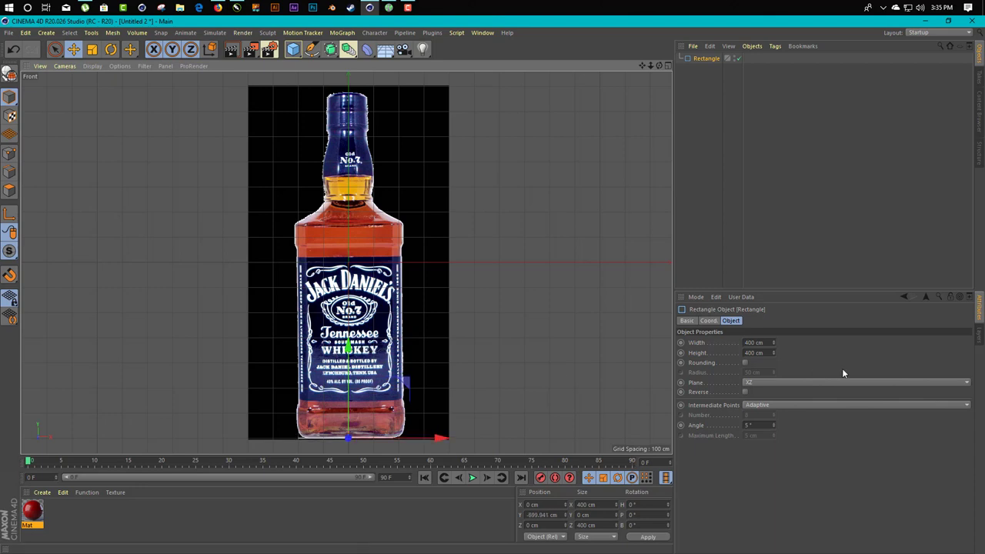
# Enable rounding on the rectangle and set its corner radius to 6 cm
pyautogui.middleClick(246, 352)
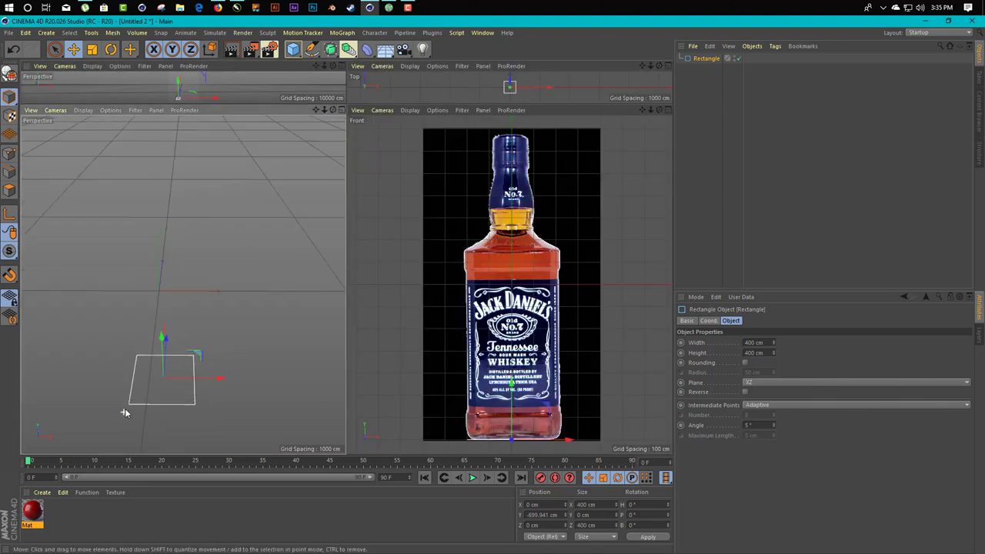
pyautogui.keyDown('alt'); pyautogui.moveTo(125, 413); pyautogui.dragTo(132, 410); pyautogui.keyUp('alt')
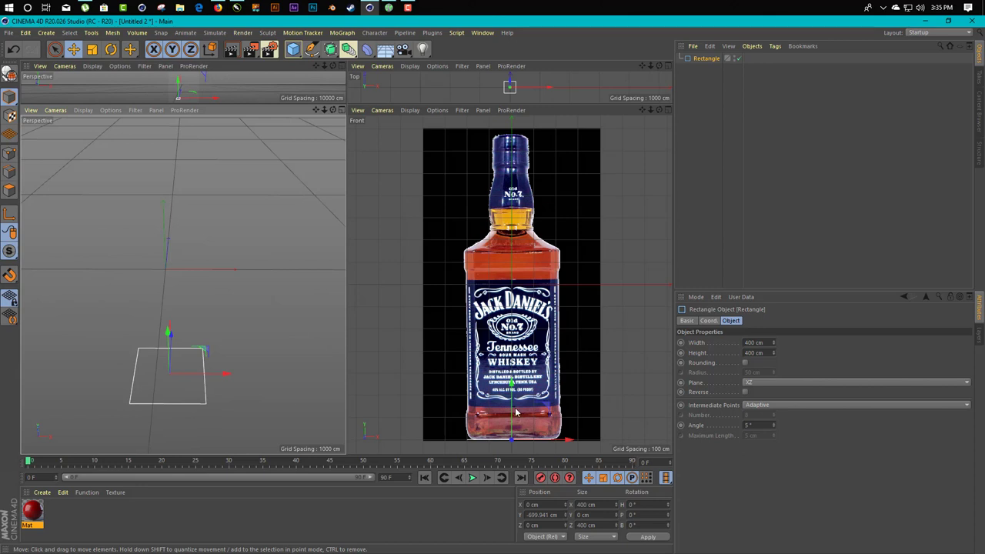
pyautogui.click(745, 362)
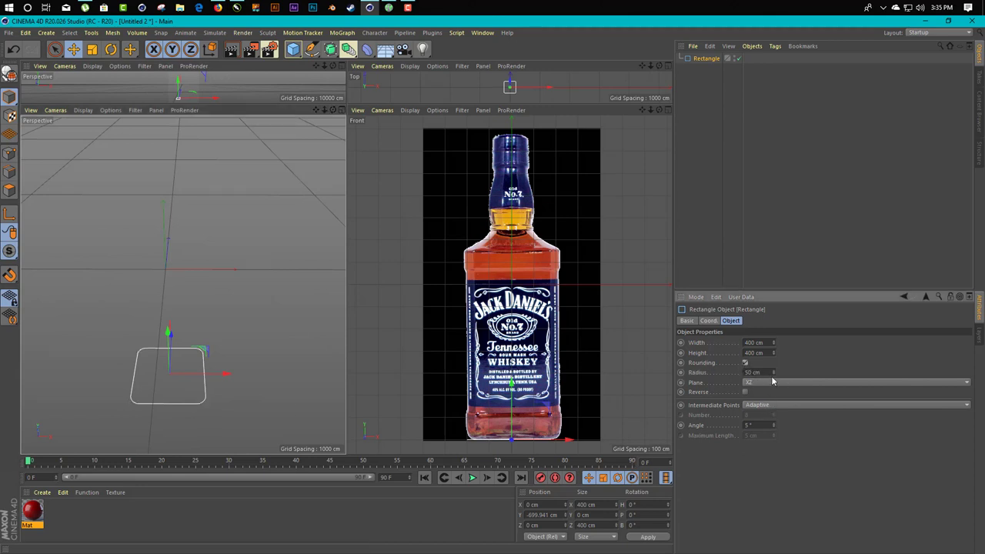
pyautogui.moveTo(774, 376); pyautogui.dragTo(775, 384)
# Scale the rectangle uniformly to about 331 cm to match the underside of the bottle in the Front view
pyautogui.middleClick(493, 401)
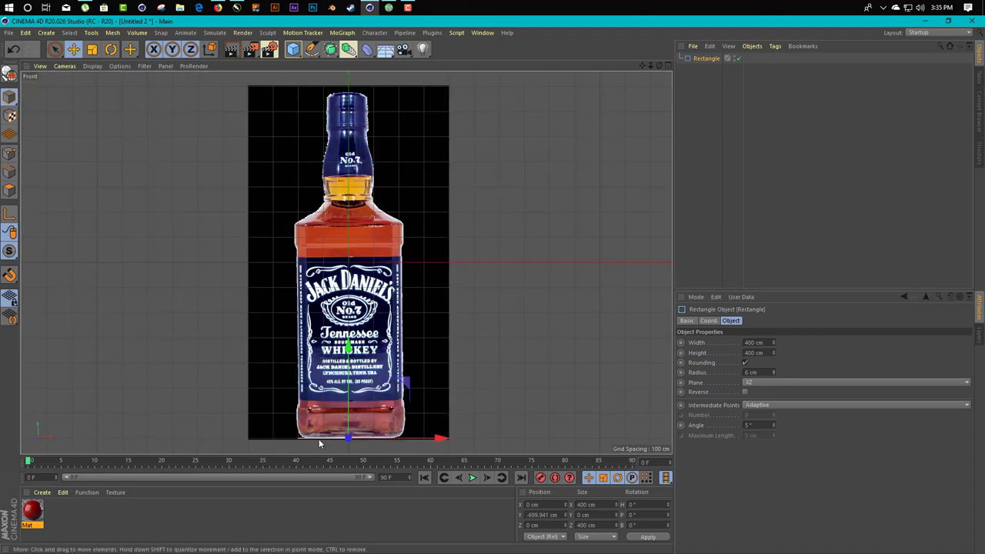
pyautogui.scroll(6, 331, 438)
pyautogui.keyDown('alt'); pyautogui.moveTo(386, 437); pyautogui.dragTo(370, 396, button='middle'); pyautogui.keyUp('alt')
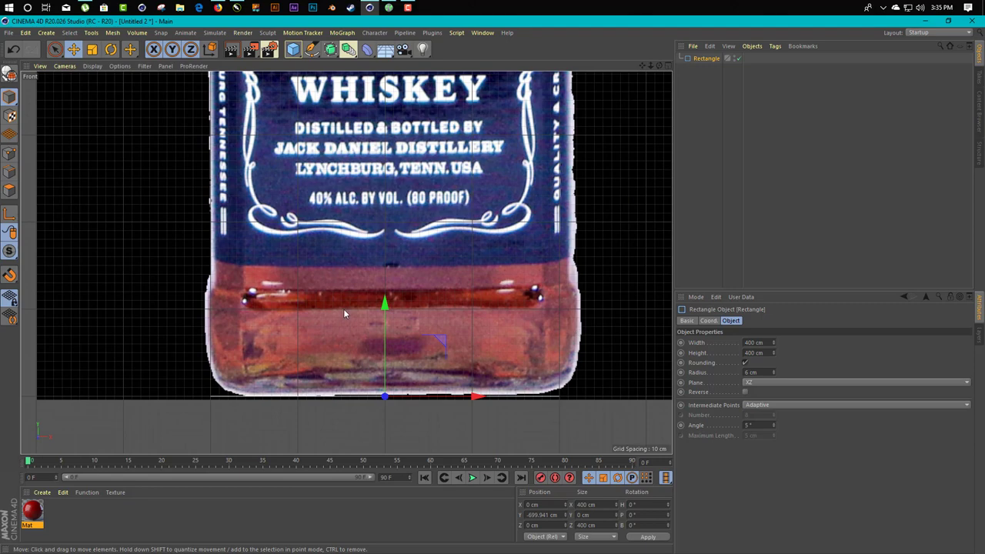
pyautogui.keyDown('alt'); pyautogui.moveTo(395, 245); pyautogui.dragTo(372, 326, button='middle'); pyautogui.keyUp('alt')
pyautogui.keyDown('alt'); pyautogui.moveTo(359, 226); pyautogui.dragTo(358, 174, button='middle'); pyautogui.keyUp('alt')
pyautogui.press('t')
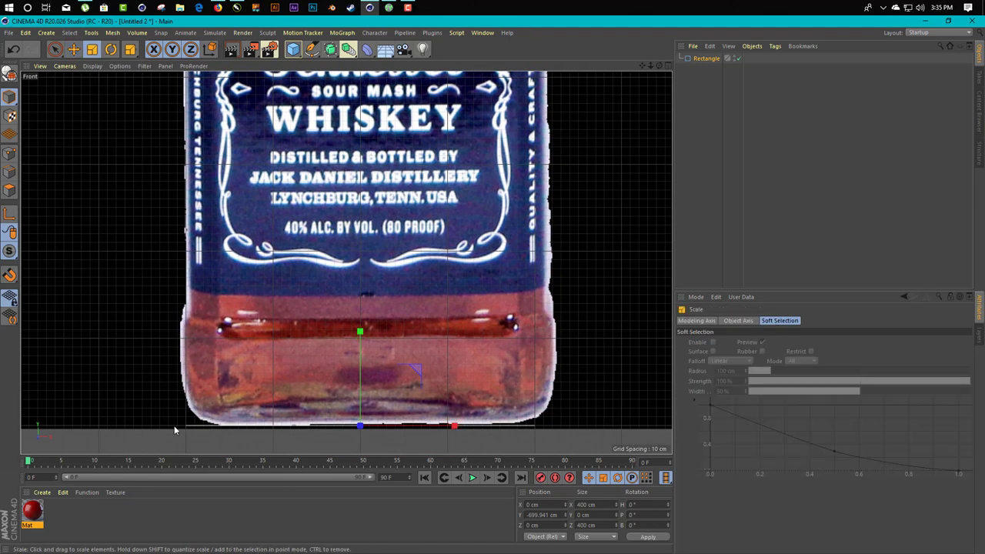
pyautogui.moveTo(488, 345); pyautogui.dragTo(449, 367)
# Duplicate the rectangle twice up the bottle's base, scaling the uppermost copy to about 397 cm at Y about -686 cm
pyautogui.press('e')
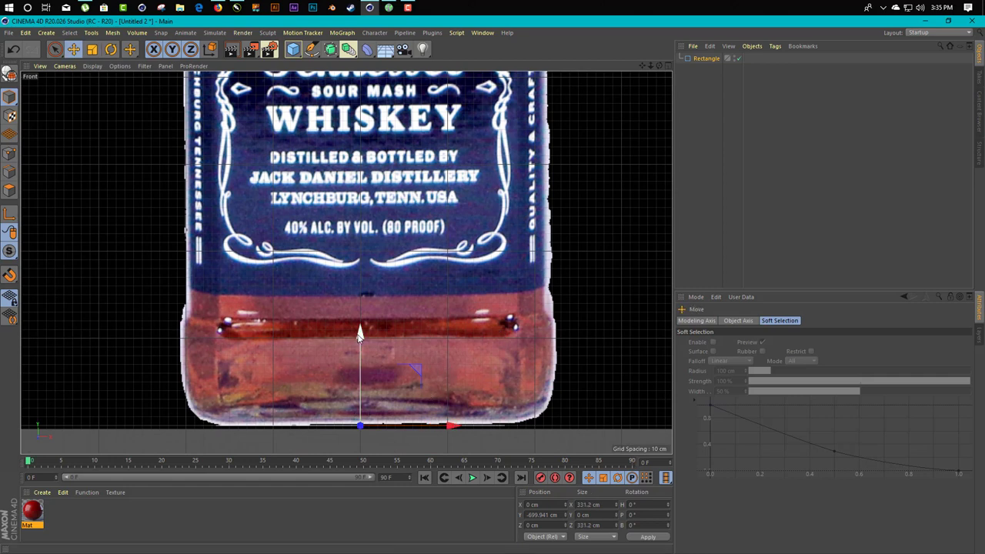
pyautogui.moveTo(358, 335); pyautogui.dragTo(479, 320)
pyautogui.press('t')
pyautogui.moveTo(462, 331); pyautogui.dragTo(455, 335, button='middle')
pyautogui.moveTo(455, 336); pyautogui.dragTo(452, 342)
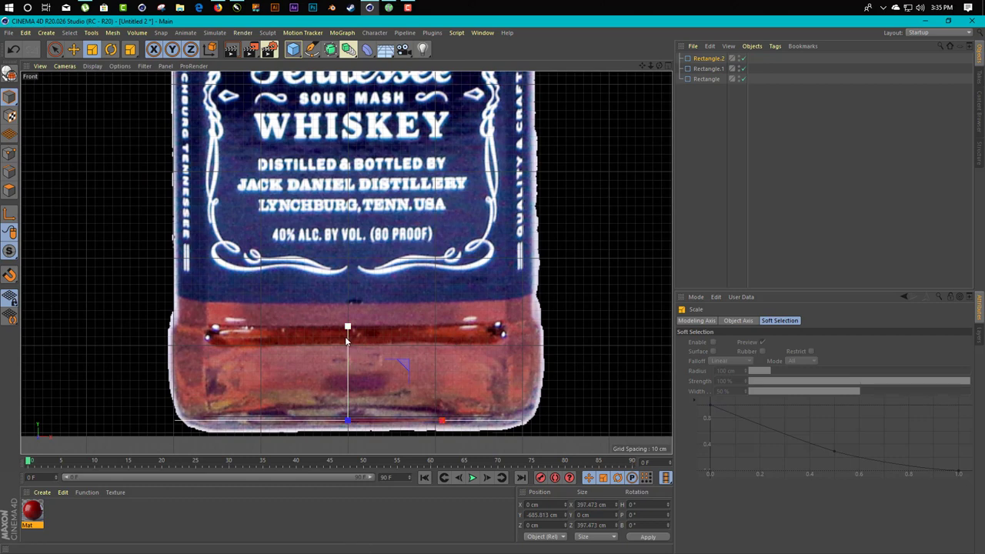
# Duplicate the uppermost rectangle and raise the copy to the top of the bottle's base at Y about -577 cm
pyautogui.press('e')
pyautogui.moveTo(351, 344); pyautogui.dragTo(359, 244)
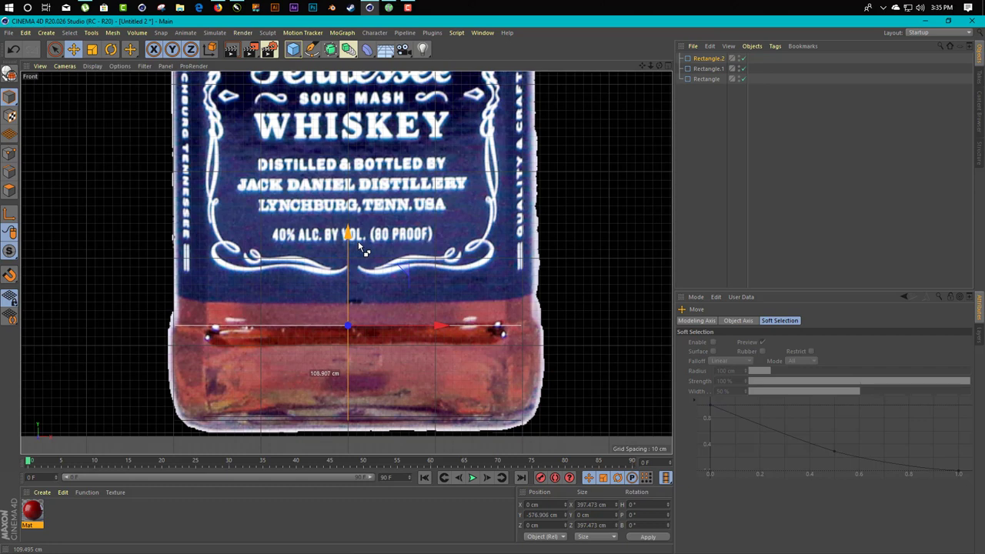
pyautogui.moveTo(359, 243); pyautogui.dragTo(358, 244)
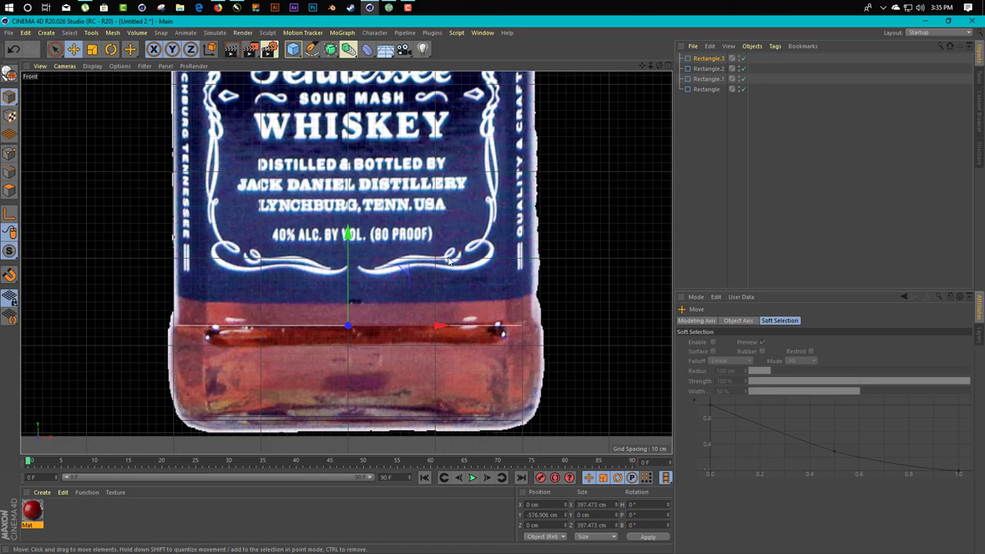
# Duplicate the rectangle slightly higher at Y about -566 cm and scale the copy uniformly to about 387 cm
pyautogui.moveTo(356, 274); pyautogui.dragTo(352, 259)
pyautogui.press('t')
pyautogui.moveTo(443, 257); pyautogui.dragTo(437, 260)
pyautogui.scroll(-2, 417, 362)
pyautogui.scroll(-3, 416, 361)
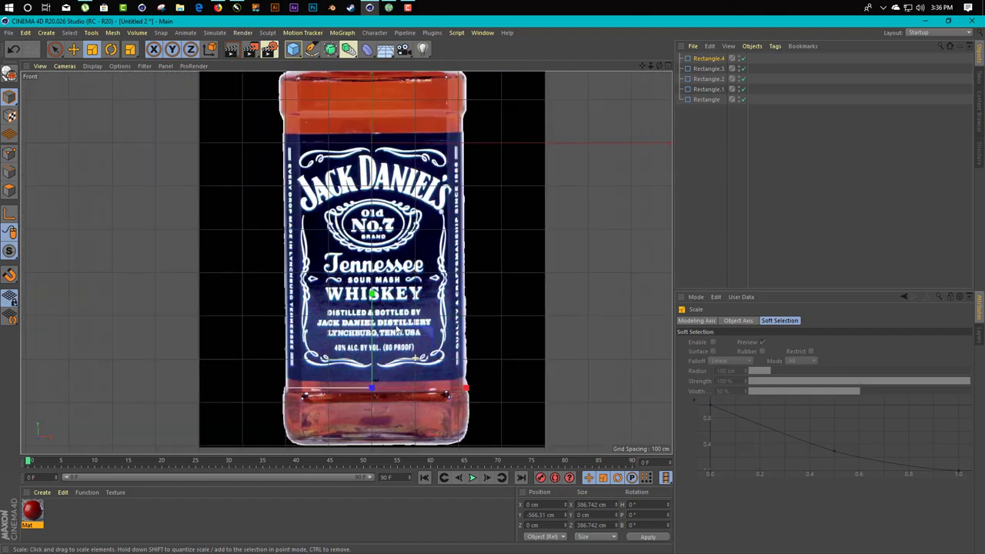
# Duplicate the rectangle and raise the copy above the front label to Y about 58 cm
pyautogui.press('e')
pyautogui.moveTo(371, 304); pyautogui.dragTo(371, 43)
pyautogui.scroll(3, 383, 106)
pyautogui.scroll(-1, 389, 115)
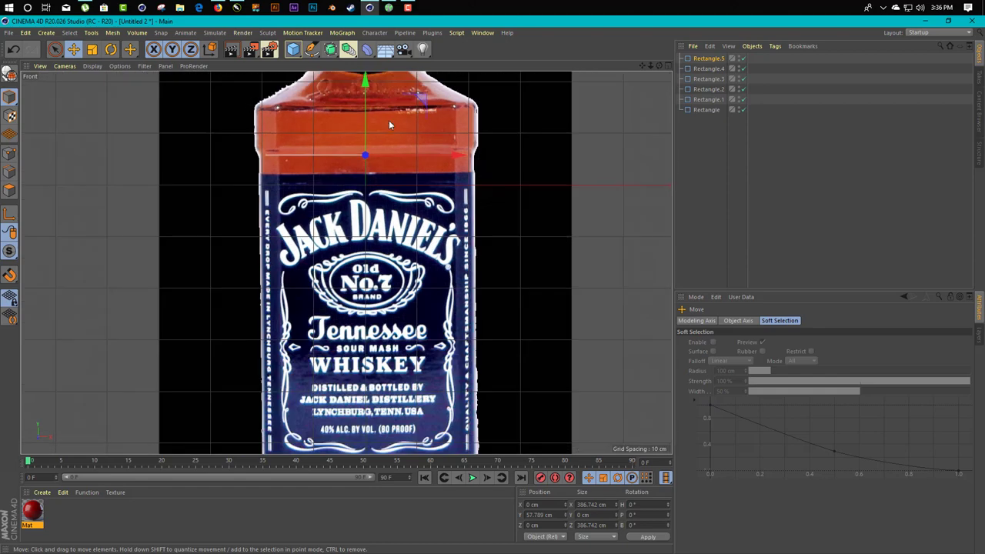
# Duplicate the rectangle up to Y about 75 cm and scale the copy uniformly to about 431 cm to match the wider shoulder band
pyautogui.scroll(6, 389, 125)
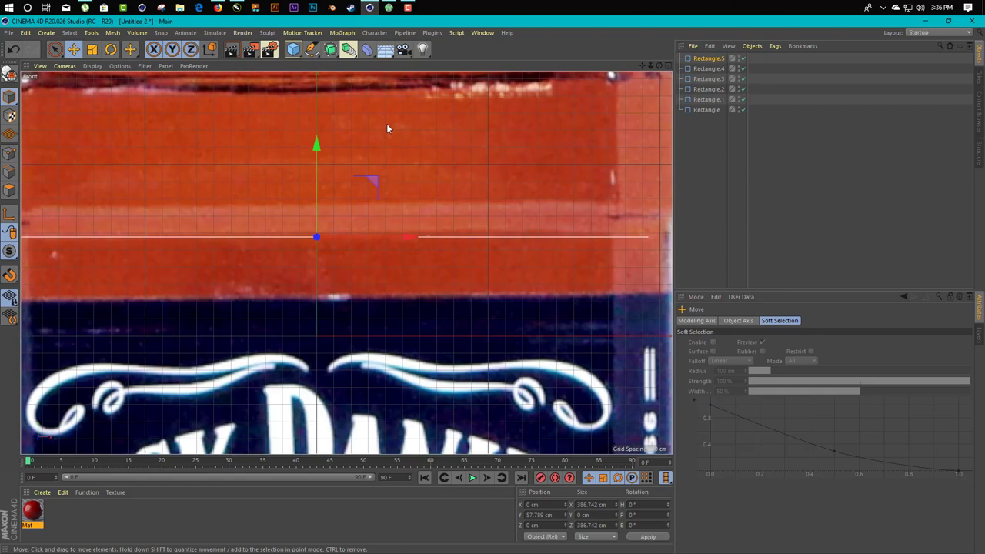
pyautogui.keyDown('alt'); pyautogui.moveTo(387, 126); pyautogui.dragTo(446, 294, button='middle'); pyautogui.keyUp('alt')
pyautogui.scroll(2, 448, 297)
pyautogui.scroll(-1, 446, 301)
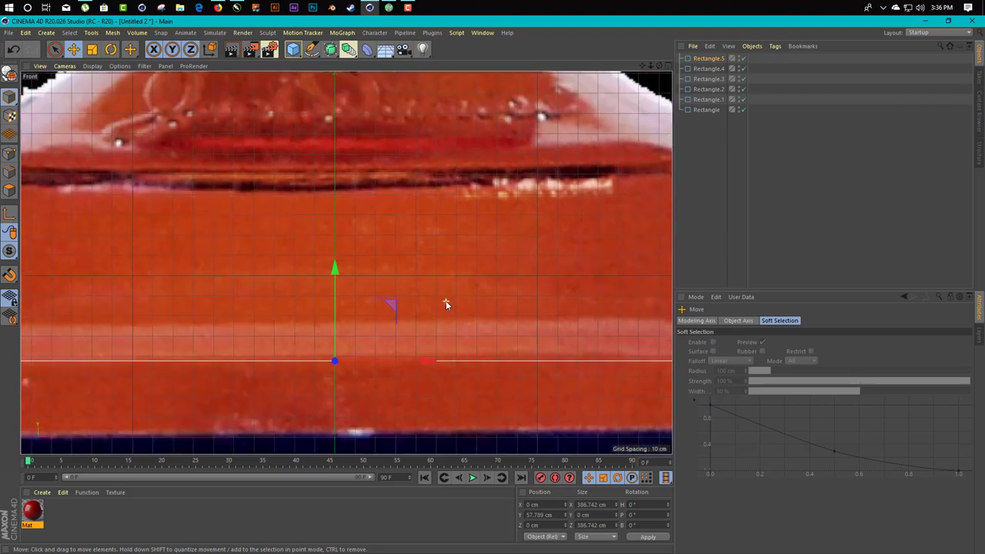
pyautogui.scroll(-3, 446, 300)
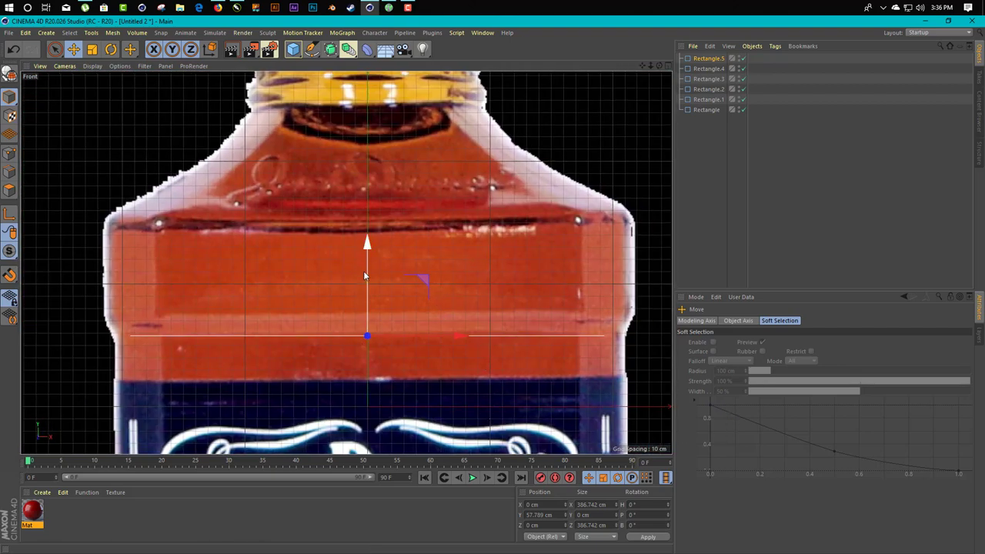
pyautogui.moveTo(363, 266); pyautogui.dragTo(363, 243)
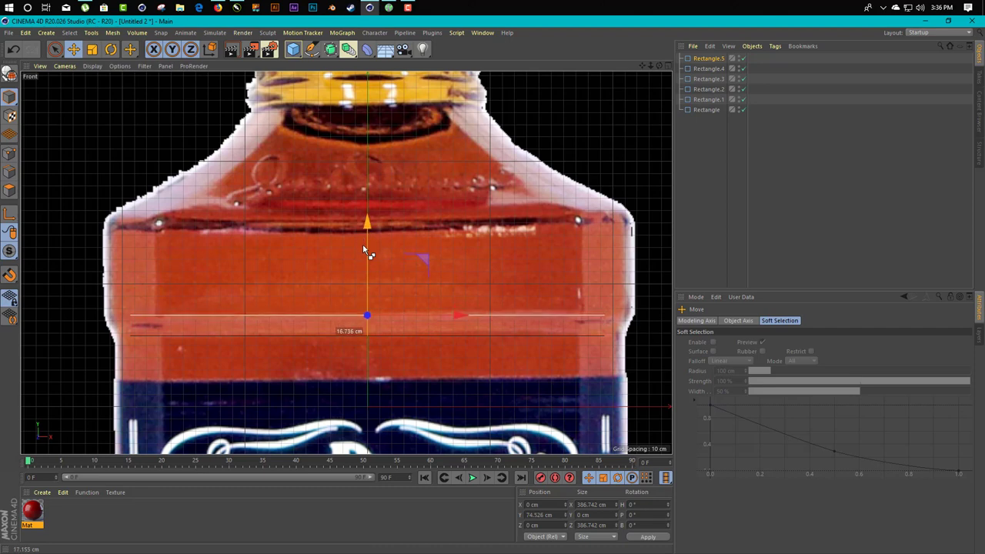
pyautogui.hotkey('ctrl', 'c')
pyautogui.hotkey('ctrl', 'v')
pyautogui.press('t')
pyautogui.moveTo(500, 267); pyautogui.dragTo(524, 247)
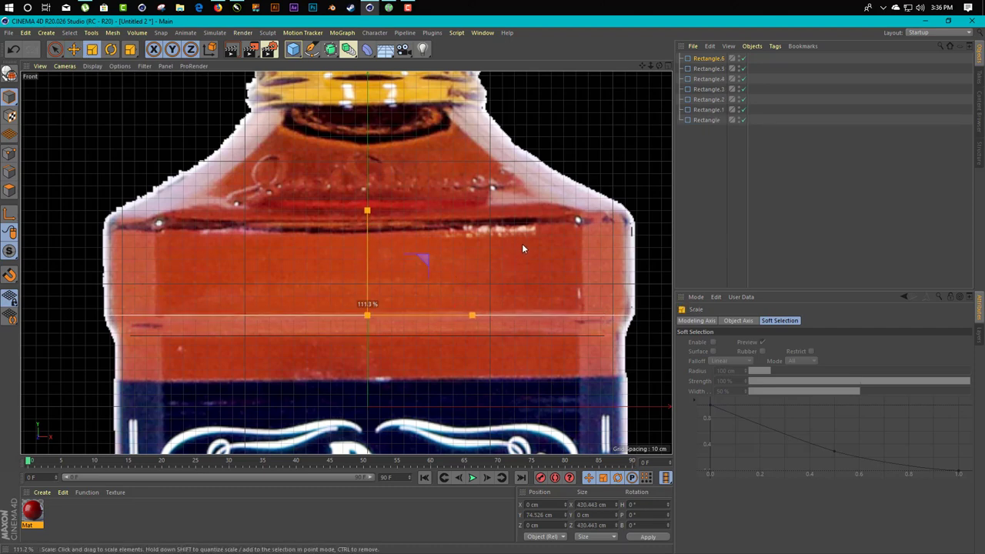
pyautogui.moveTo(522, 248); pyautogui.dragTo(524, 248)
# Duplicate the rectangle twice up to the shoulder's upper edge, scaling the uppermost copy to about 428 cm at Y about 154 cm
pyautogui.press('e')
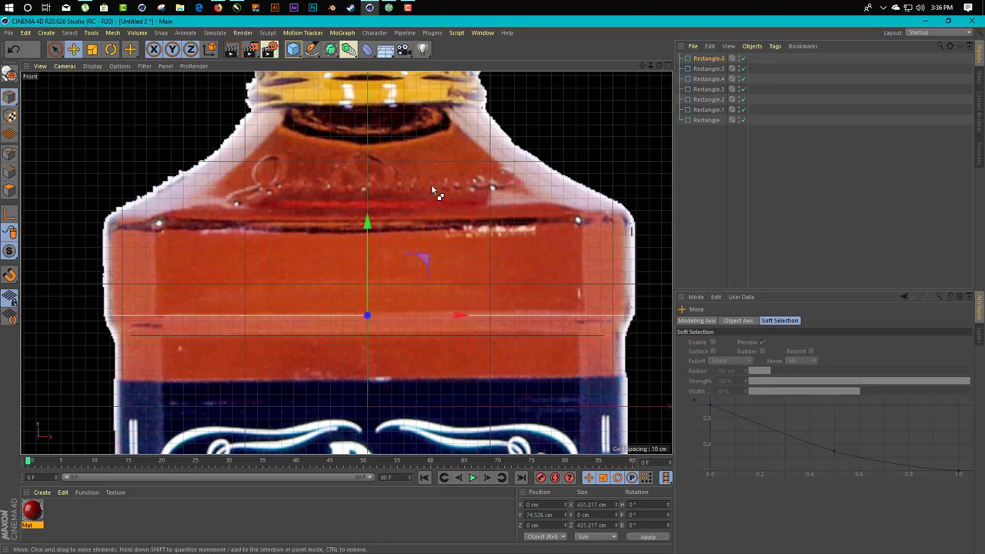
pyautogui.moveTo(369, 231); pyautogui.dragTo(426, 137)
pyautogui.press('t')
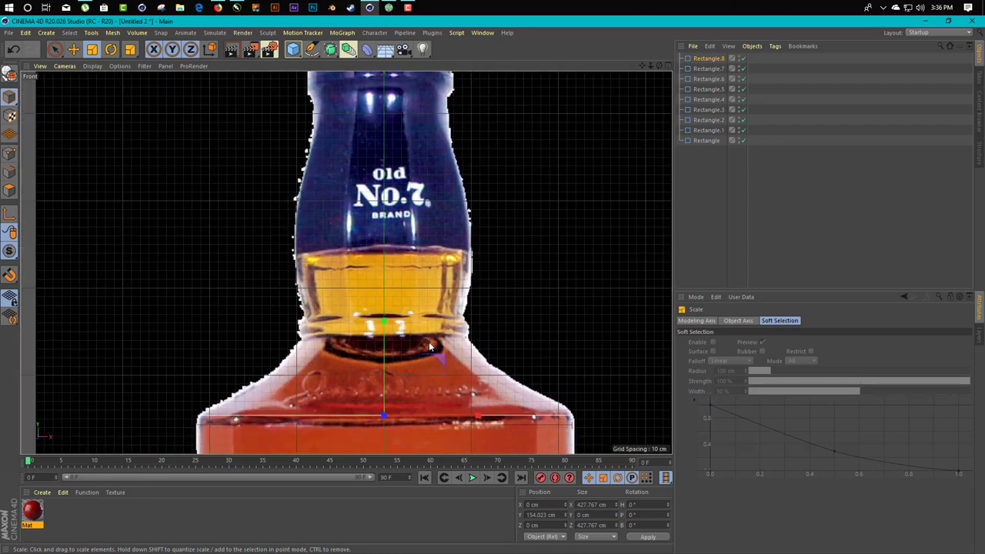